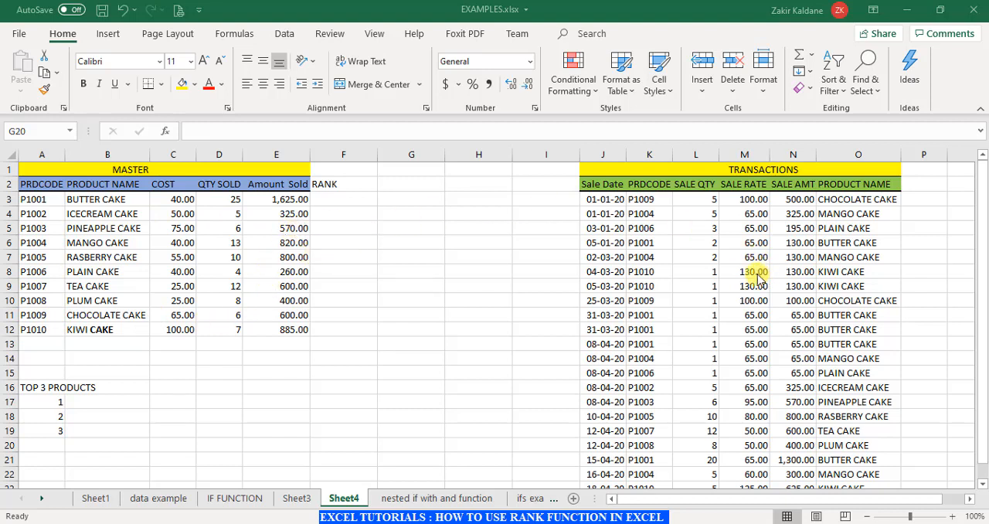
- Start a RANK.EQ formula in F3 of the RANK column, with E3 as the number to rank
scroll(772, 326, down, 3)
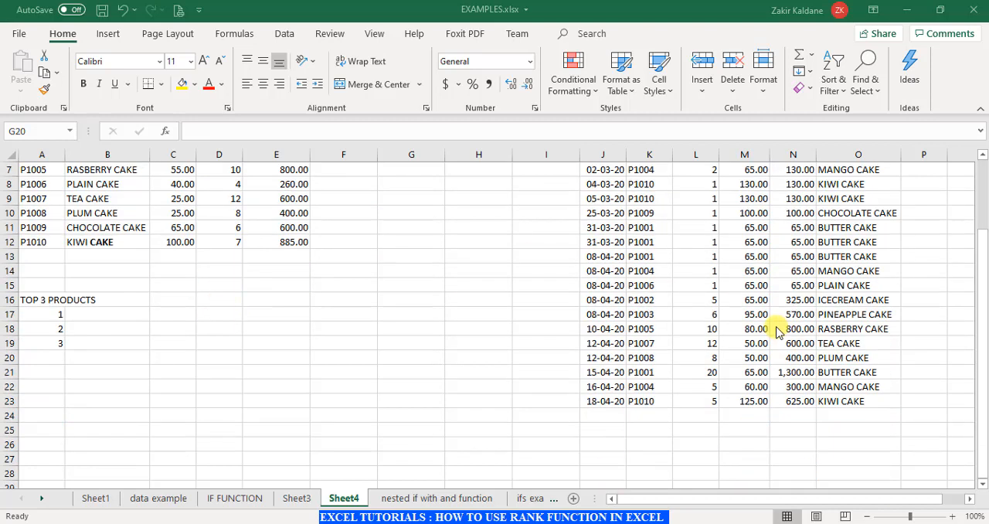
scroll(778, 330, up, 3)
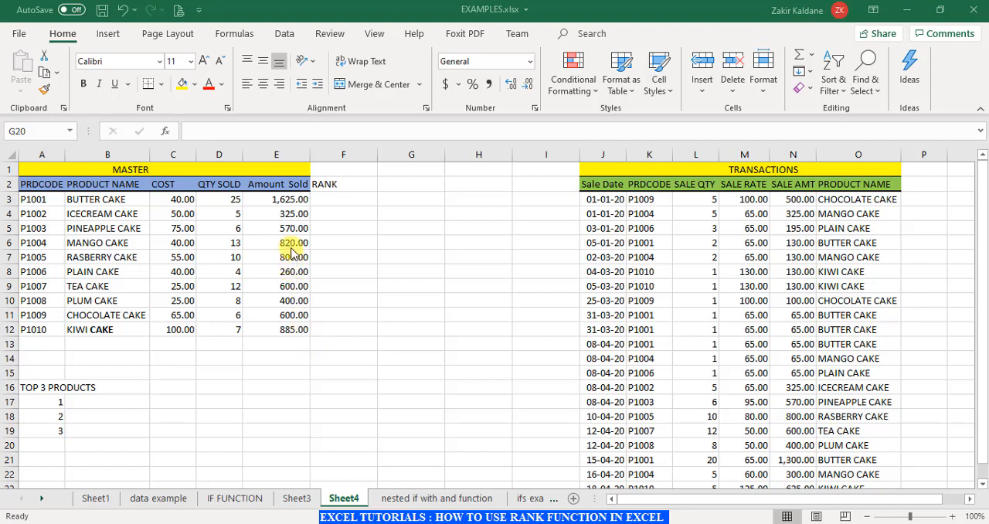
click(346, 207)
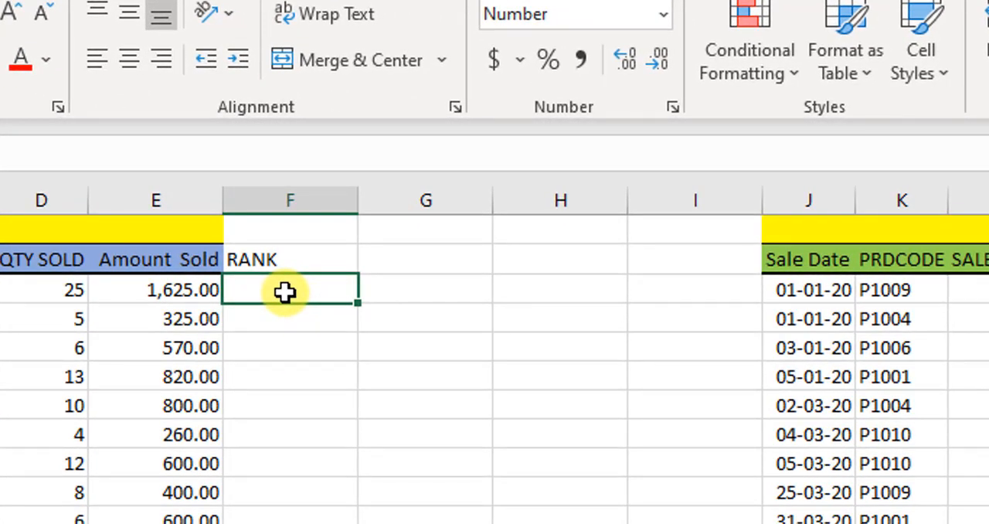
text(=)
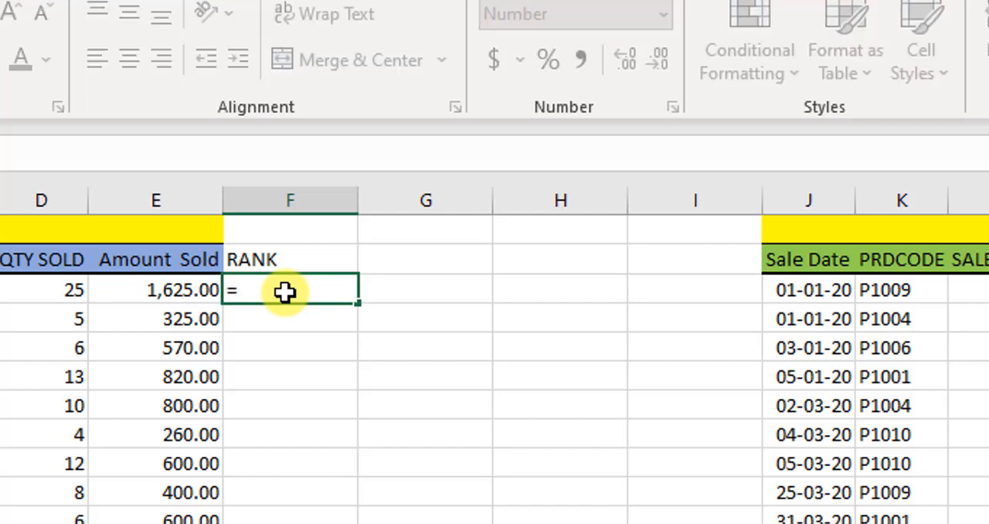
text(RANK)
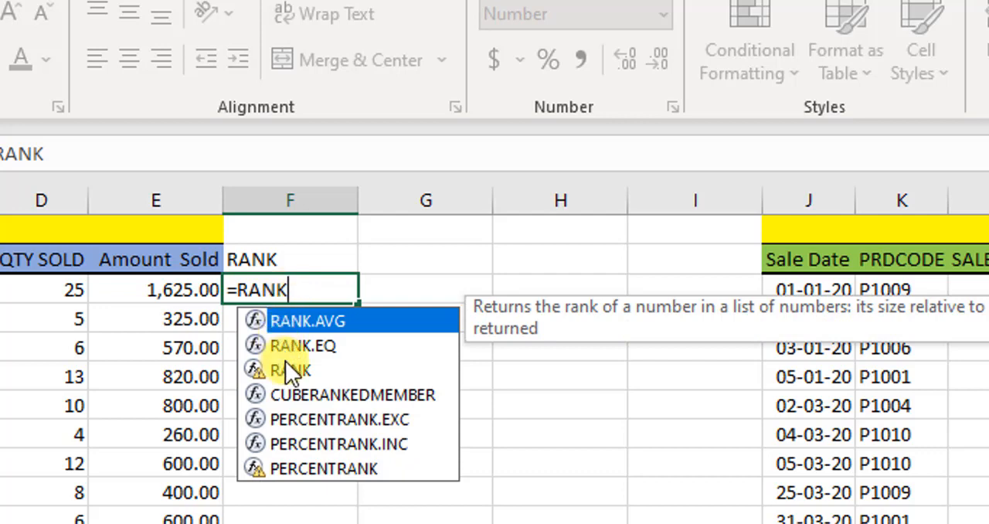
click(319, 336)
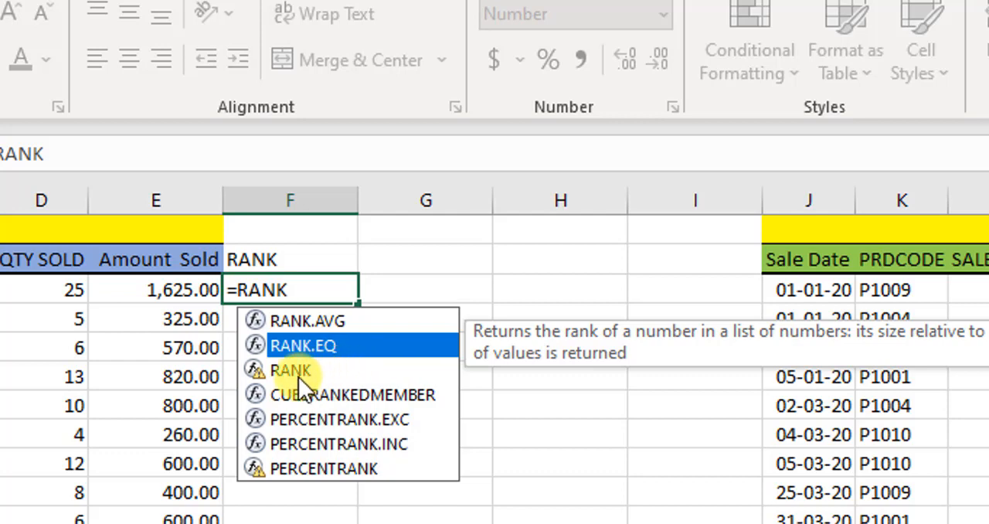
double_click(338, 344)
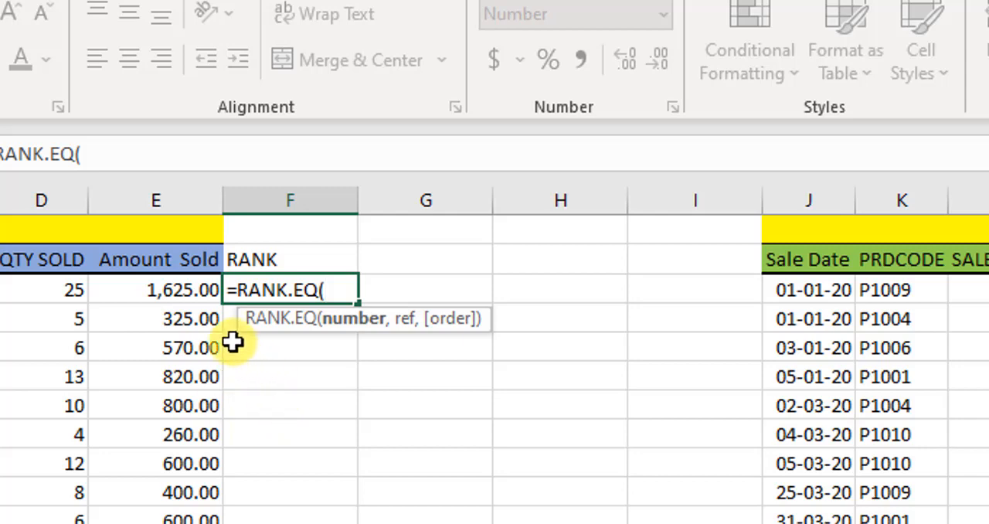
click(180, 288)
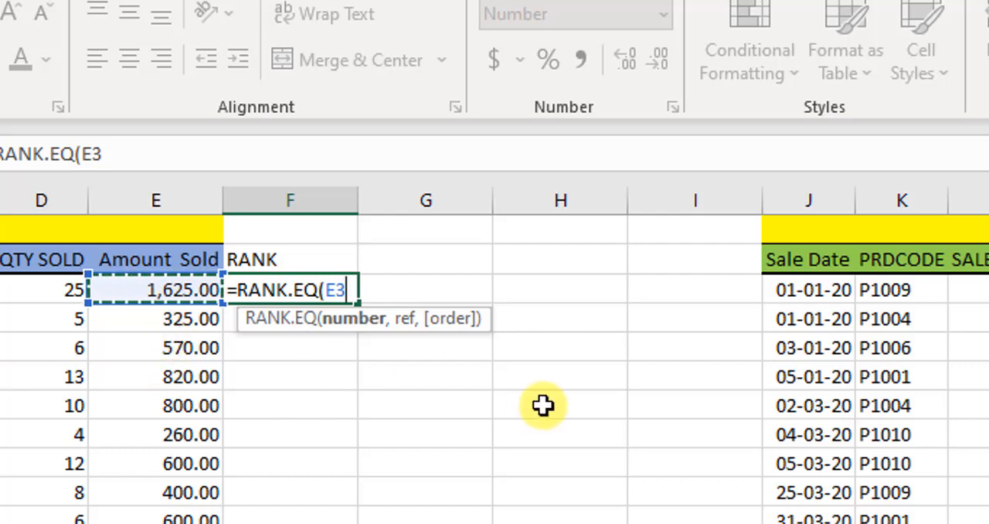
- Complete the F3 formula with the absolute range $E$3:$E$12 and descending order 0, and fill it down to F12
text(,)
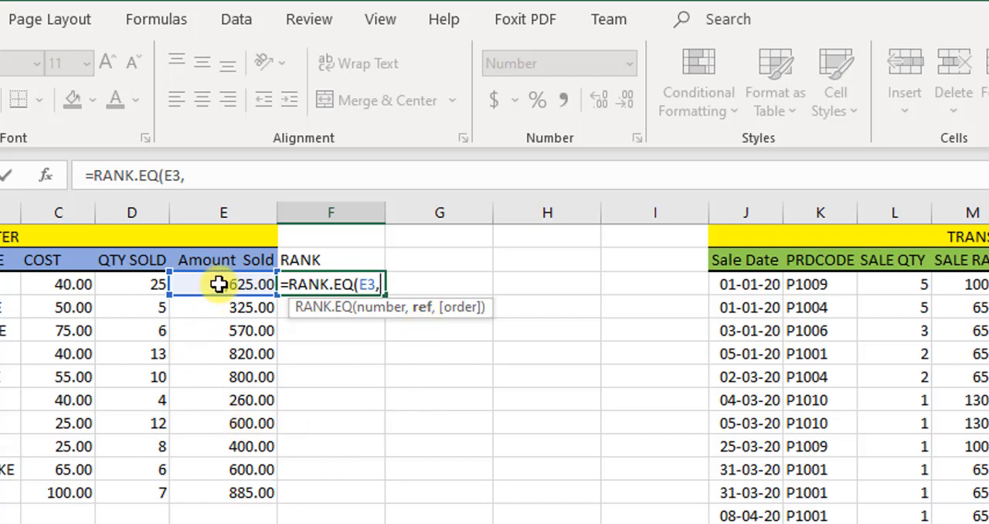
drag(219, 285, 240, 489)
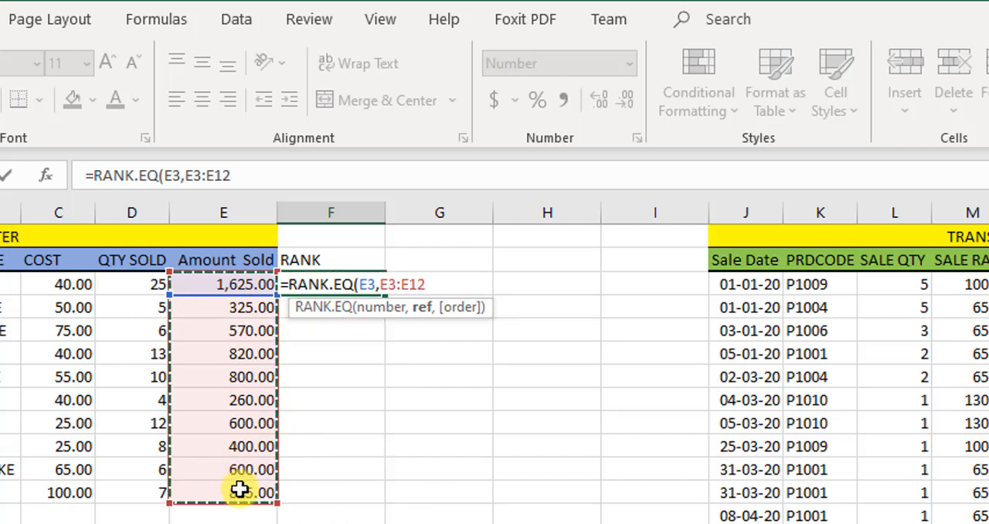
key(F4)
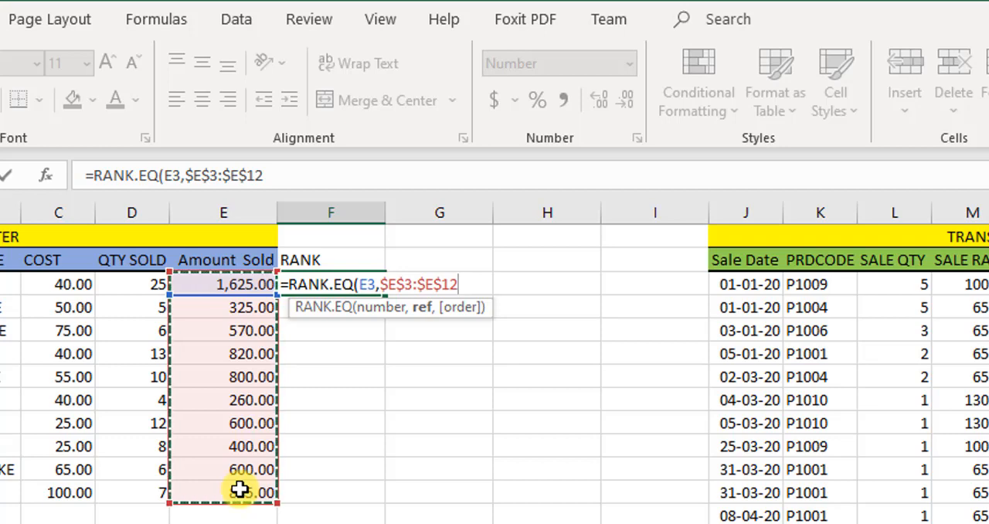
text(,)
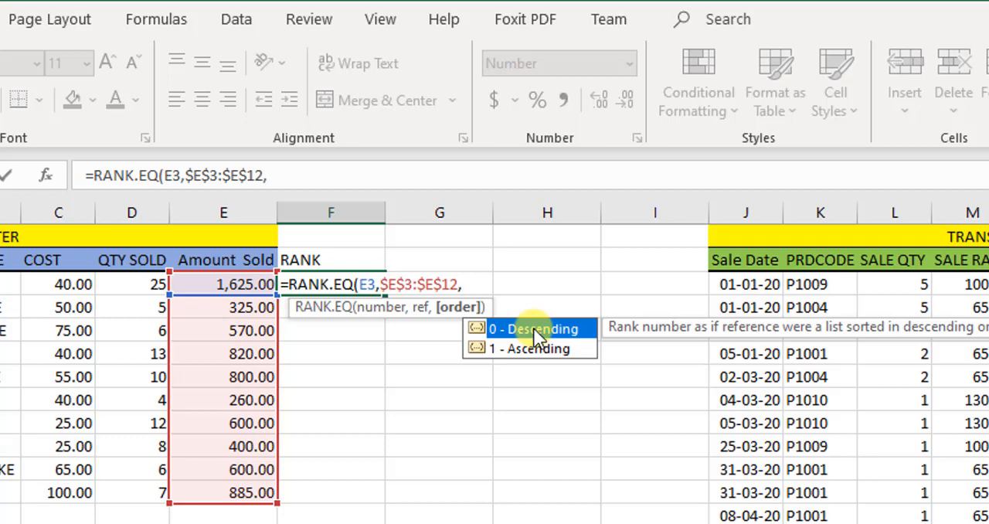
text(0))
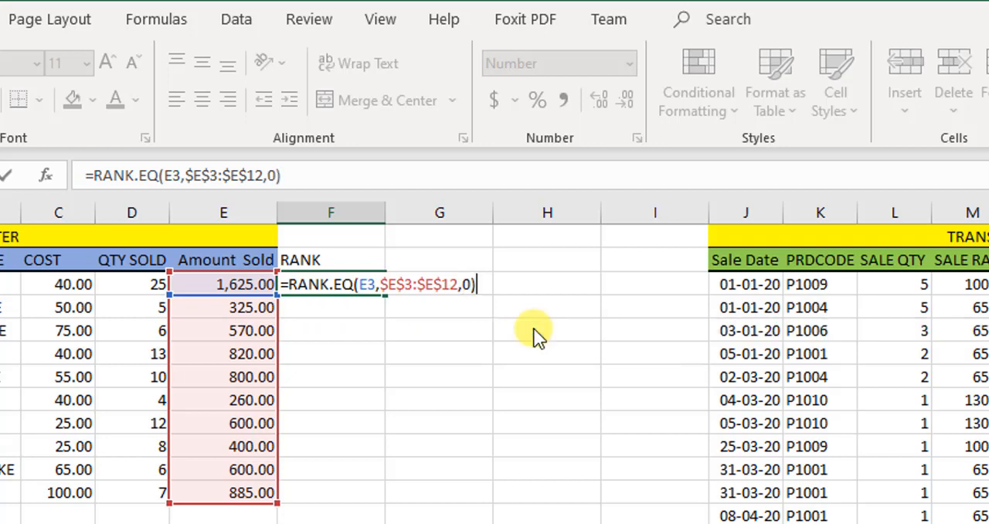
key(Return)
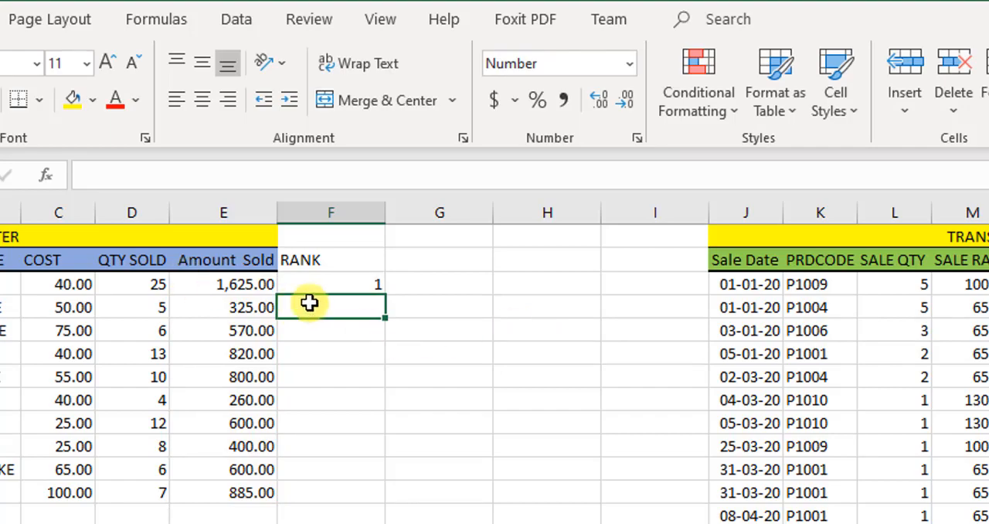
click(324, 284)
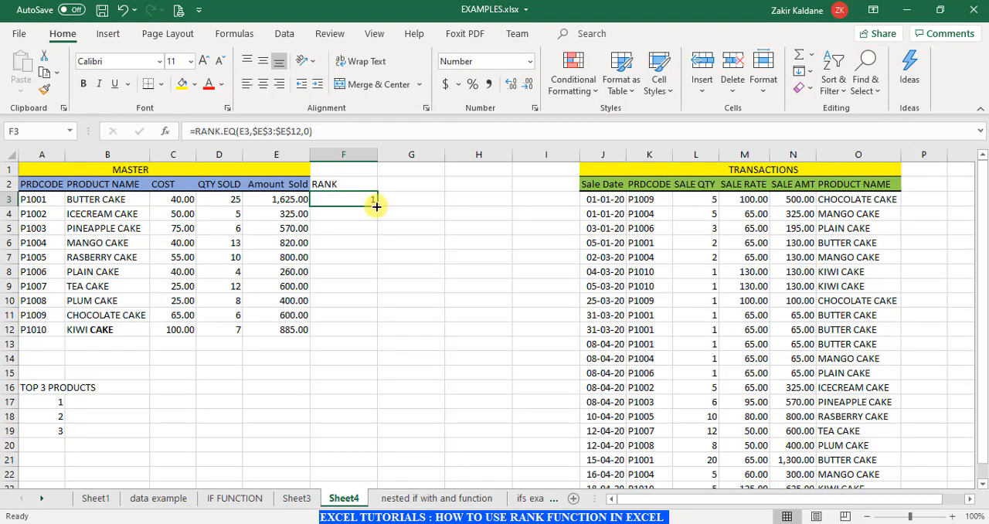
double_click(376, 205)
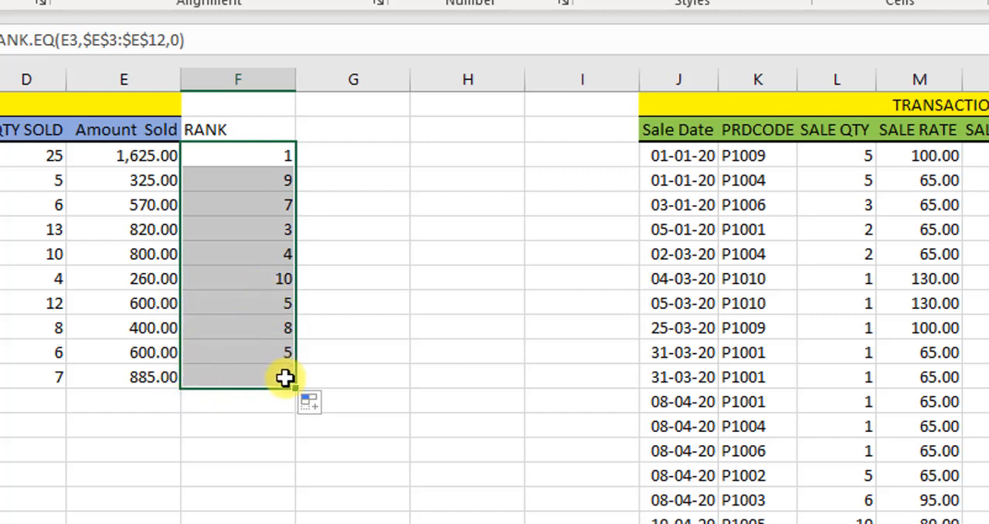
- Compare the Amount Sold values in E9 and E11 with their ranks in F9 and F11, and check the rank in F5
click(156, 357)
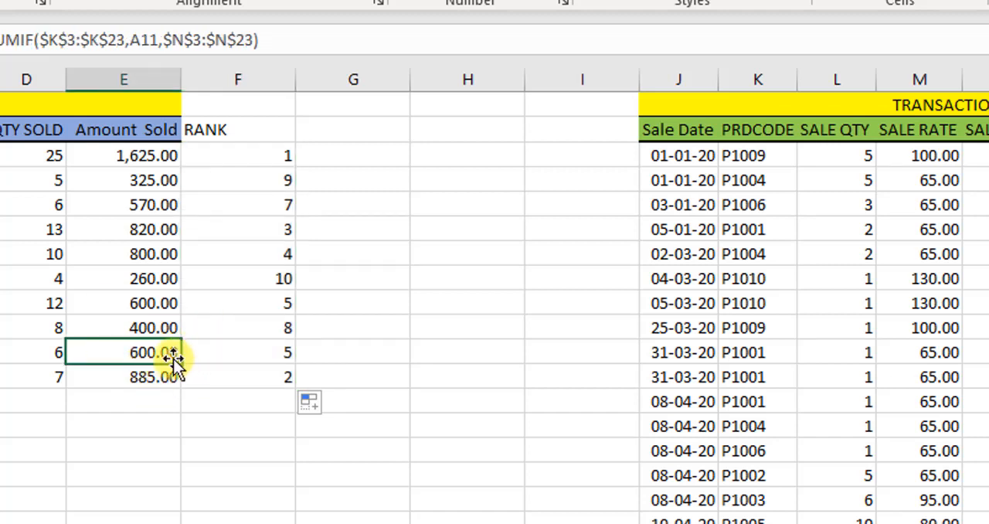
click(173, 304)
click(177, 356)
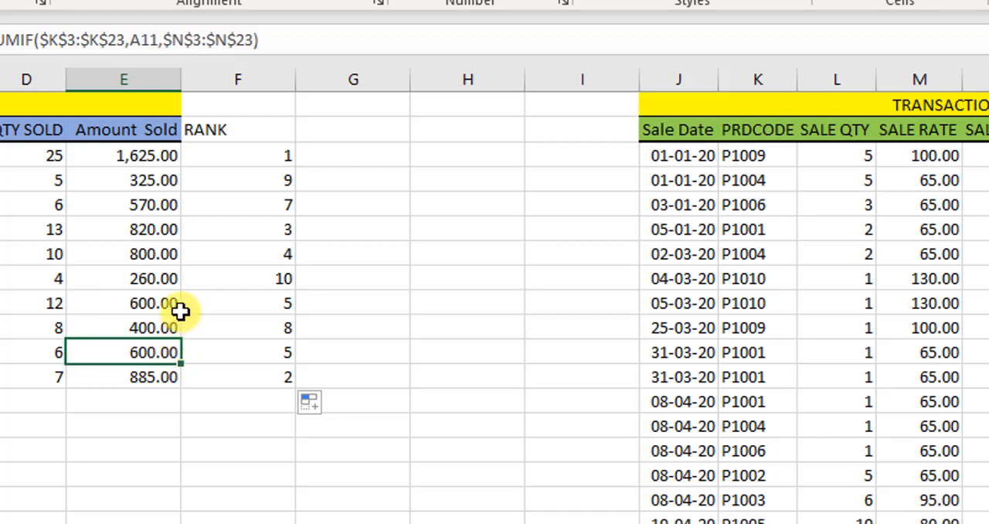
click(184, 306)
click(167, 353)
click(169, 304)
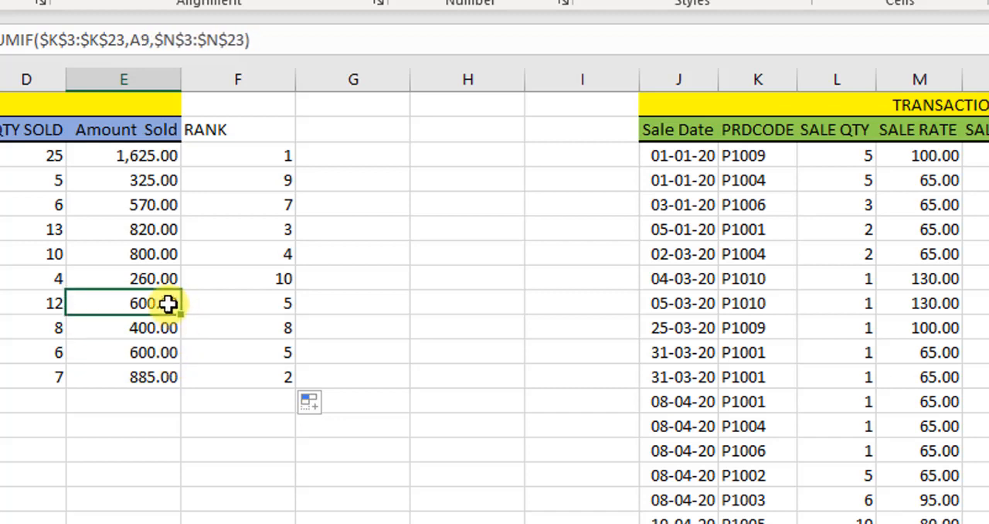
click(156, 352)
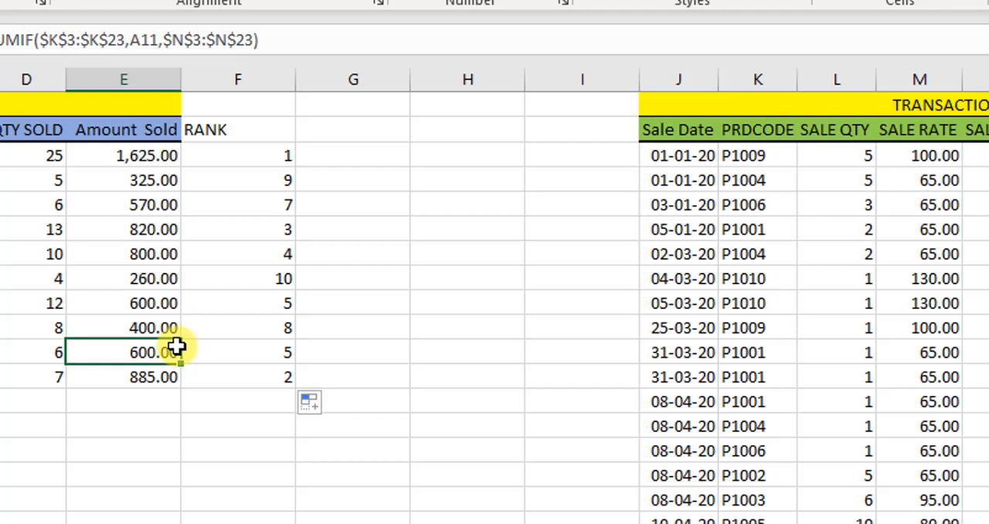
click(255, 353)
click(260, 302)
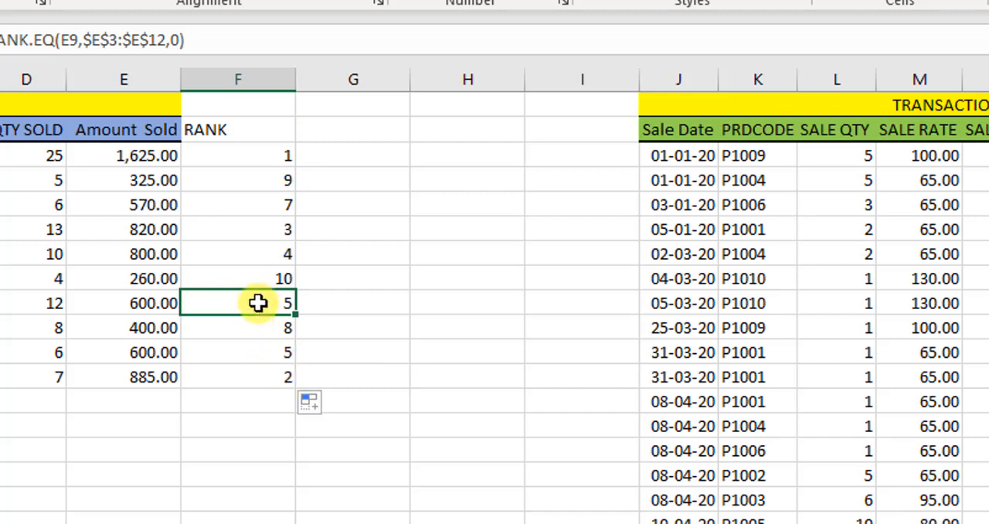
click(247, 204)
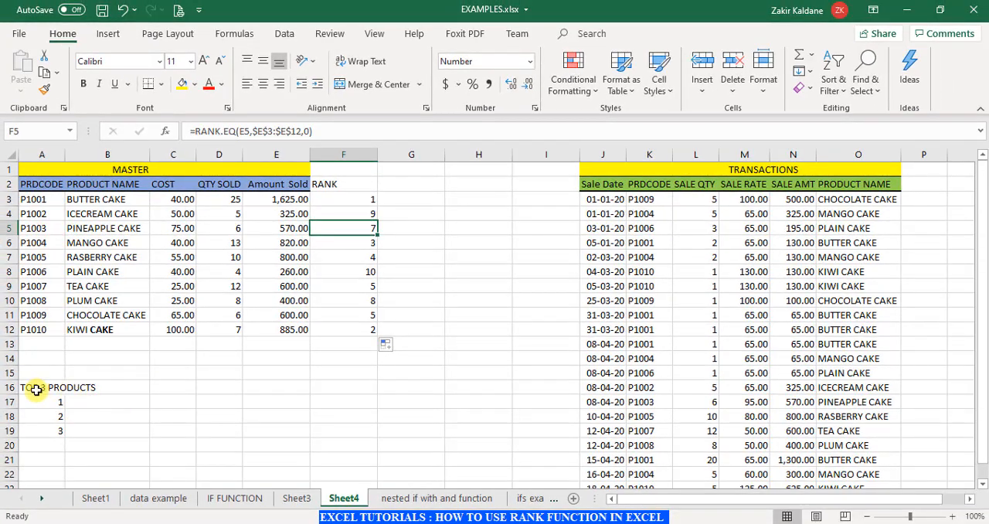
- Examine the TOP 3 PRODUCTS list in A16:A19 alongside the Amount Sold values in E3 and E12
drag(37, 388, 110, 393)
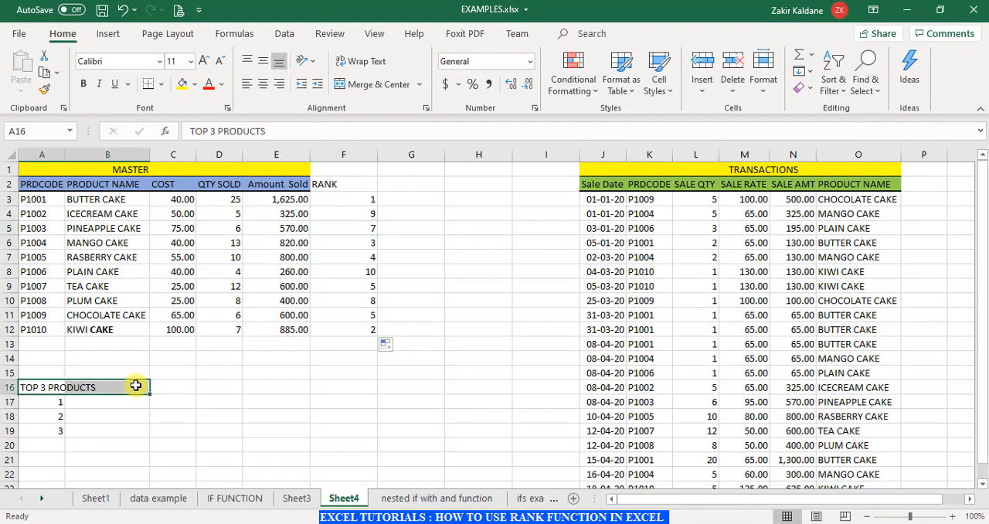
click(170, 392)
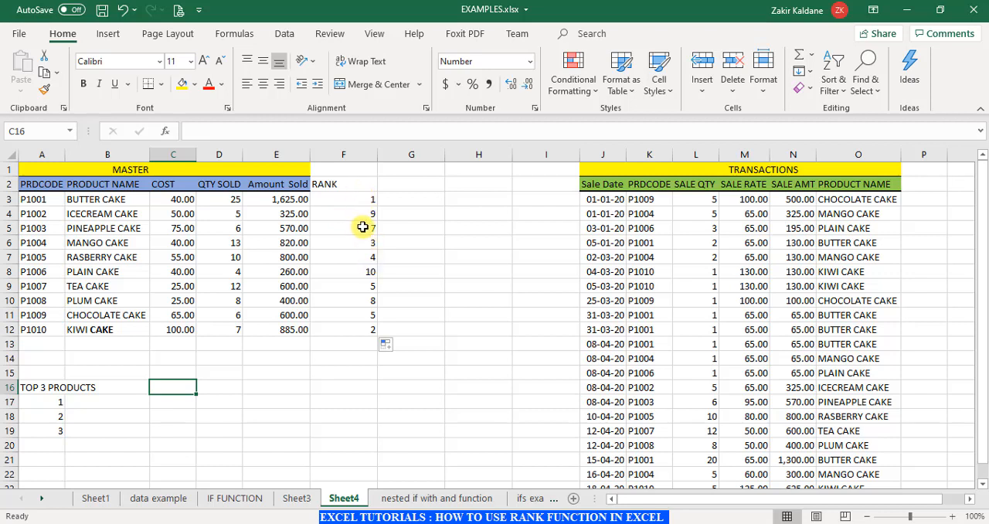
click(298, 202)
click(294, 329)
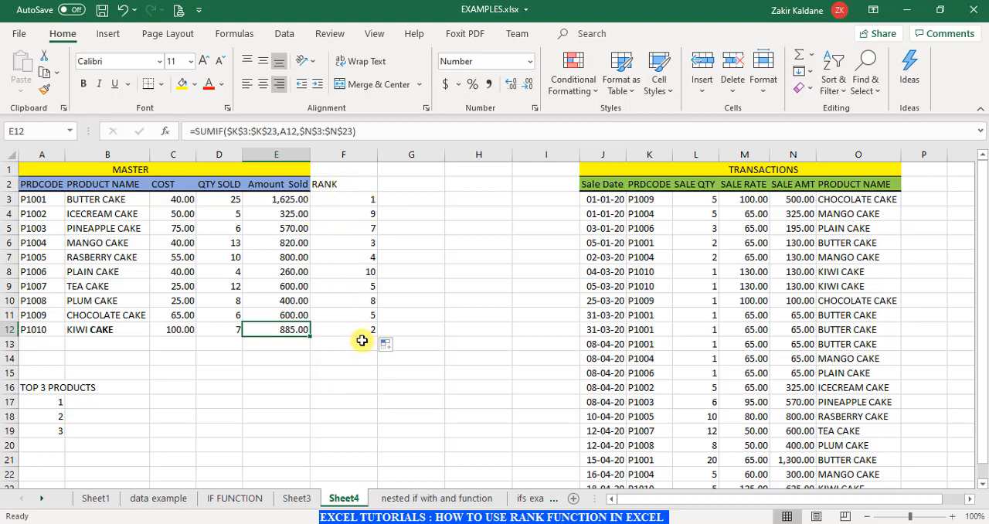
click(54, 406)
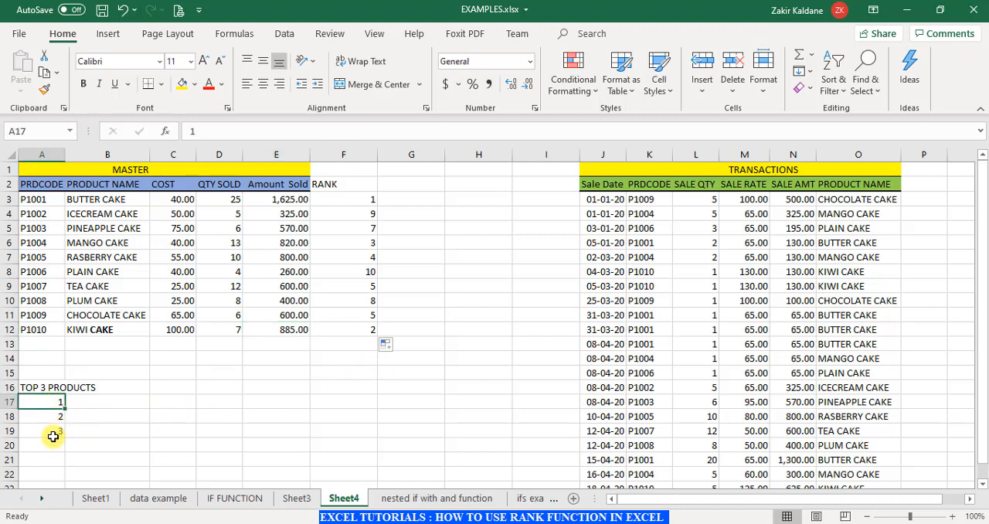
click(60, 445)
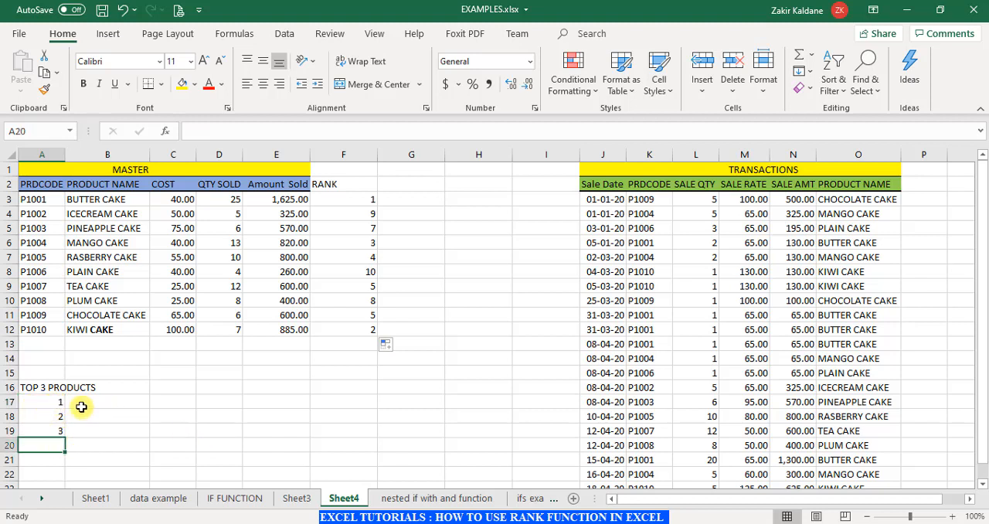
click(57, 401)
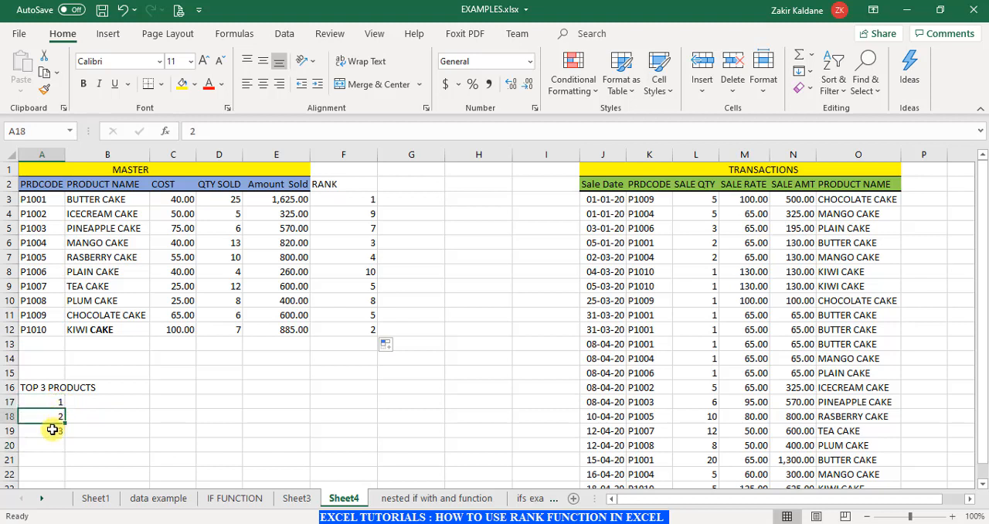
click(54, 430)
- Start an XLOOKUP formula in B17 with A17 as the lookup value and the absolute RANK range $F$3:$F$12 as the lookup array
click(117, 403)
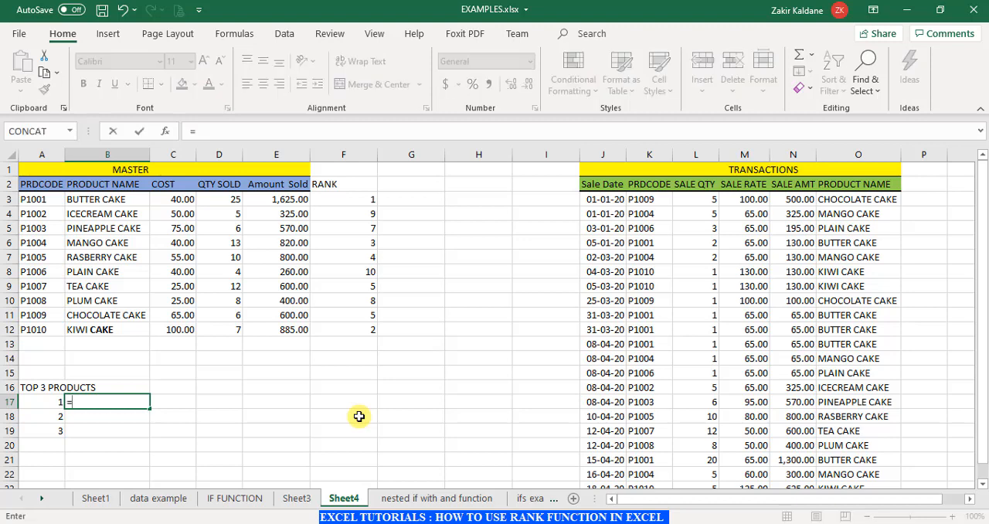
text(XL)
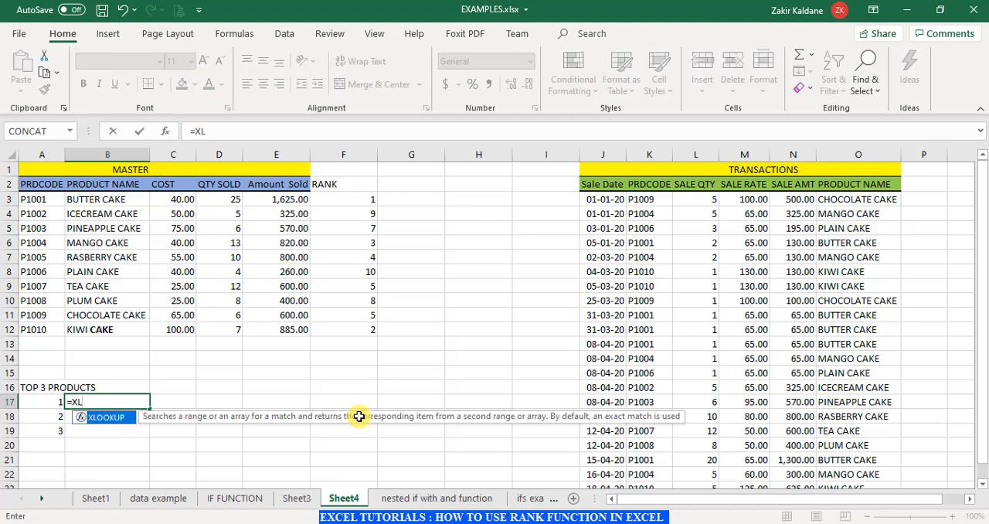
key(Tab)
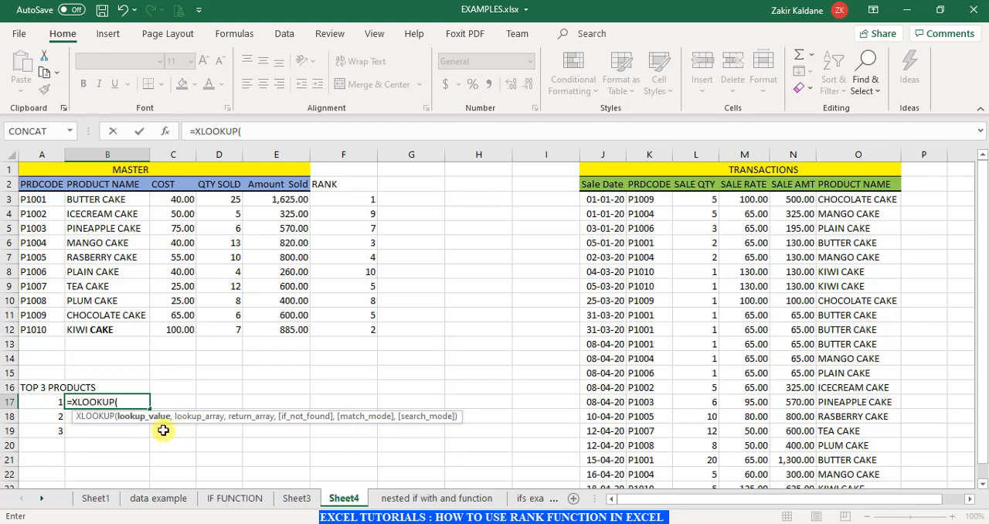
click(44, 401)
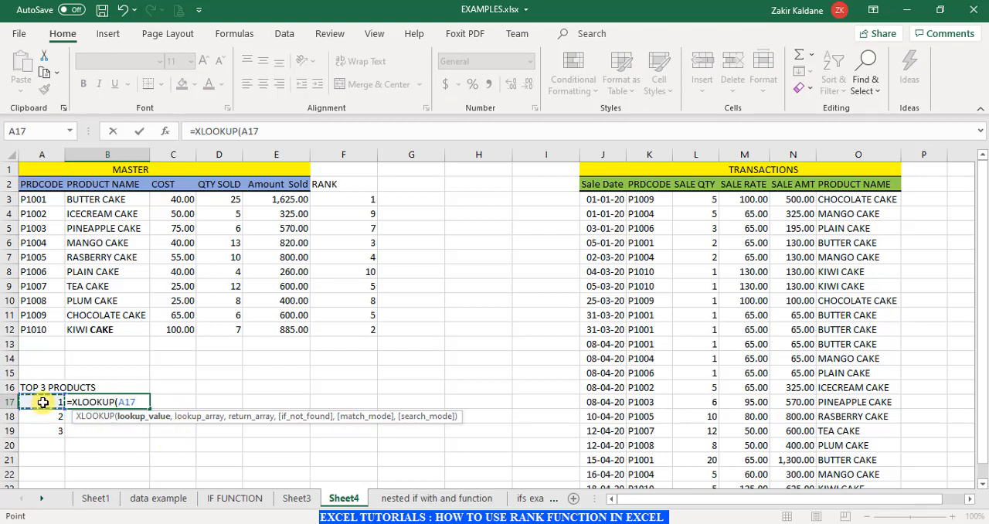
text(,)
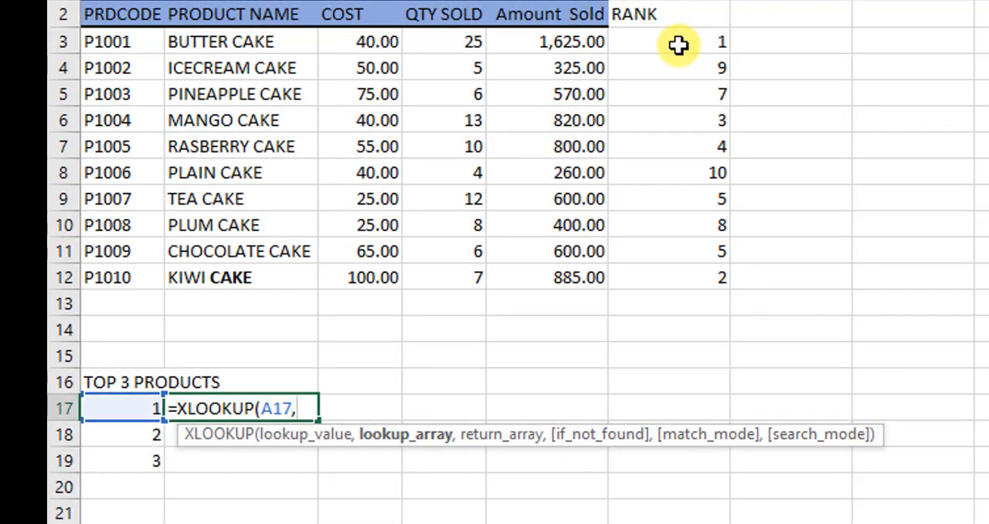
drag(677, 44, 689, 268)
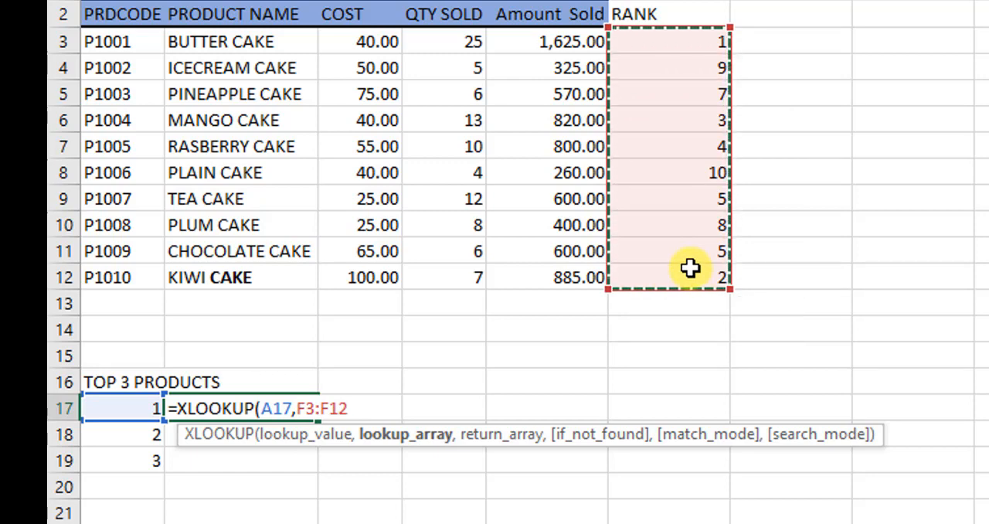
key(F4)
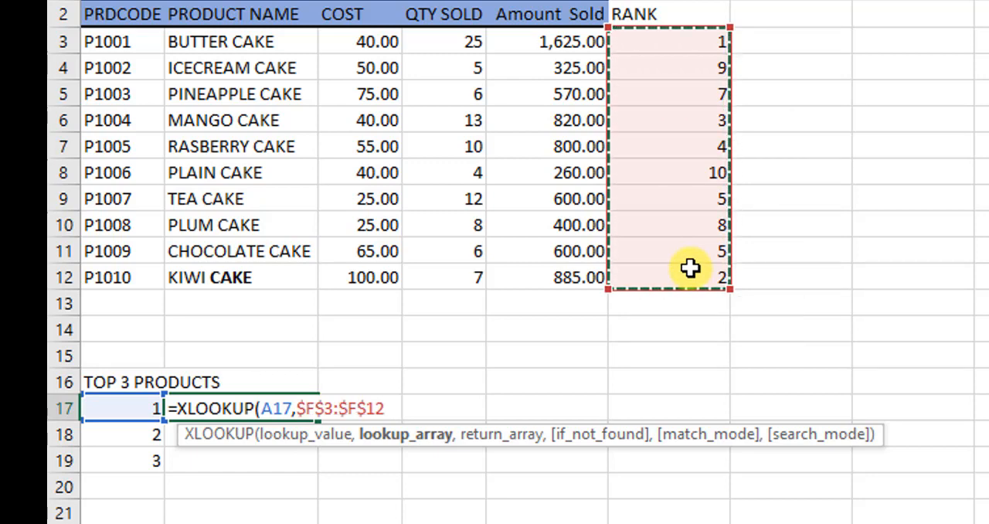
text(,)
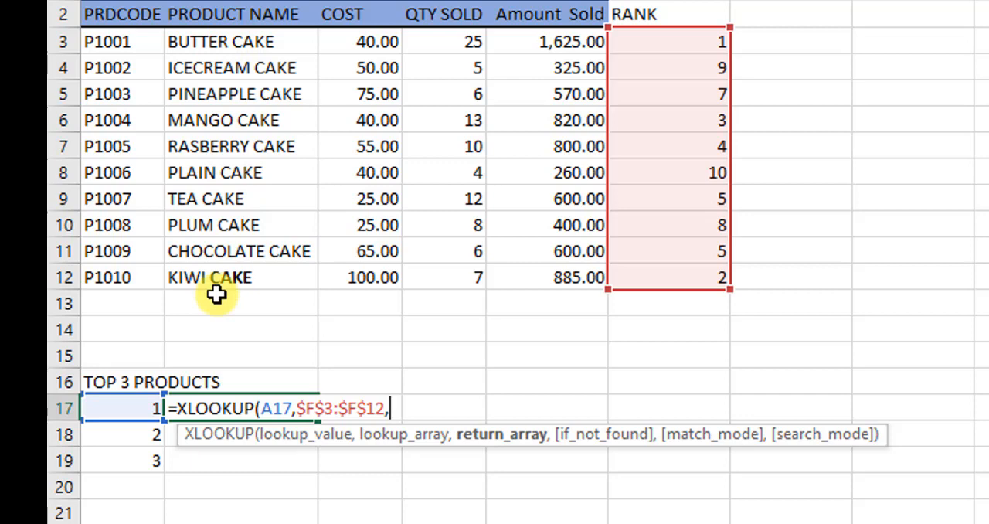
- Complete the B17 formula with the absolute product name range $B$3:$B$12 as the return array, and fill it down to B19
click(243, 44)
drag(240, 64, 259, 286)
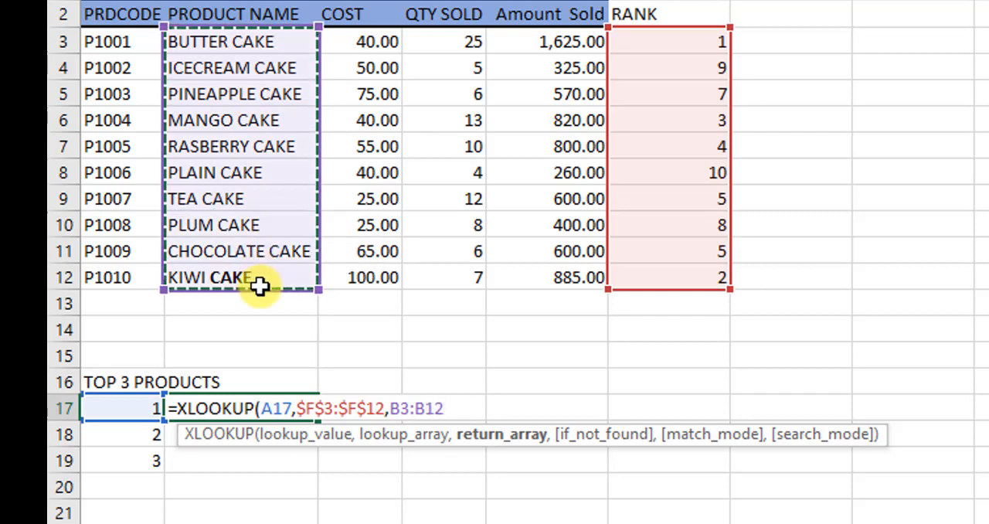
key(F4)
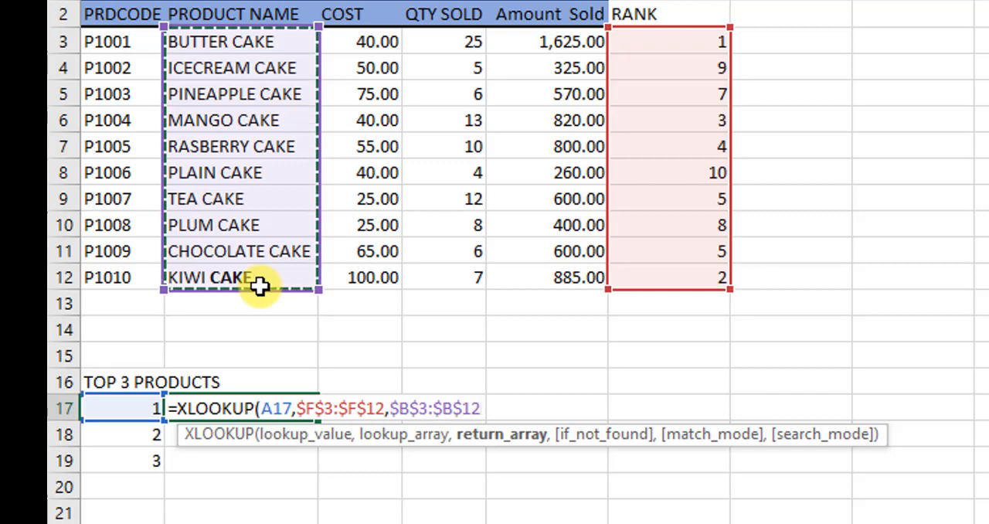
text())
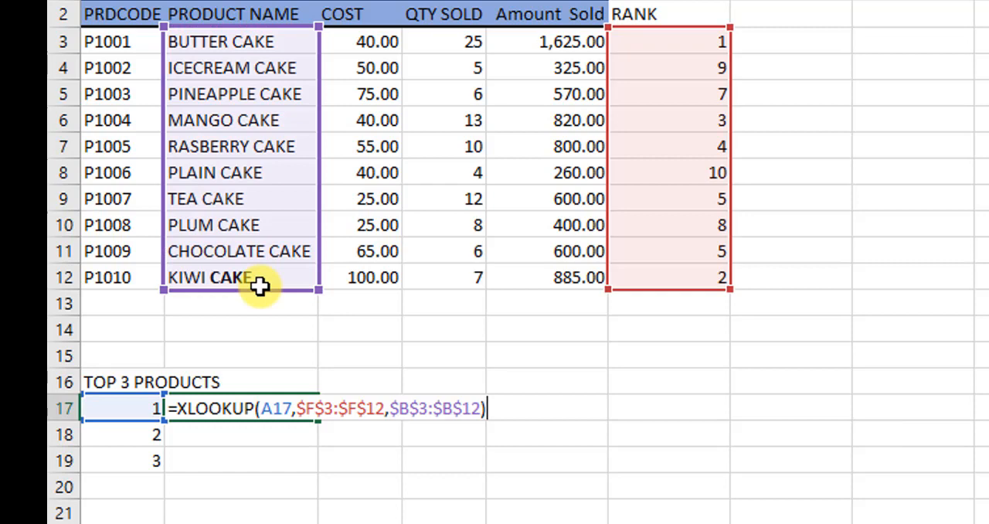
key(Return)
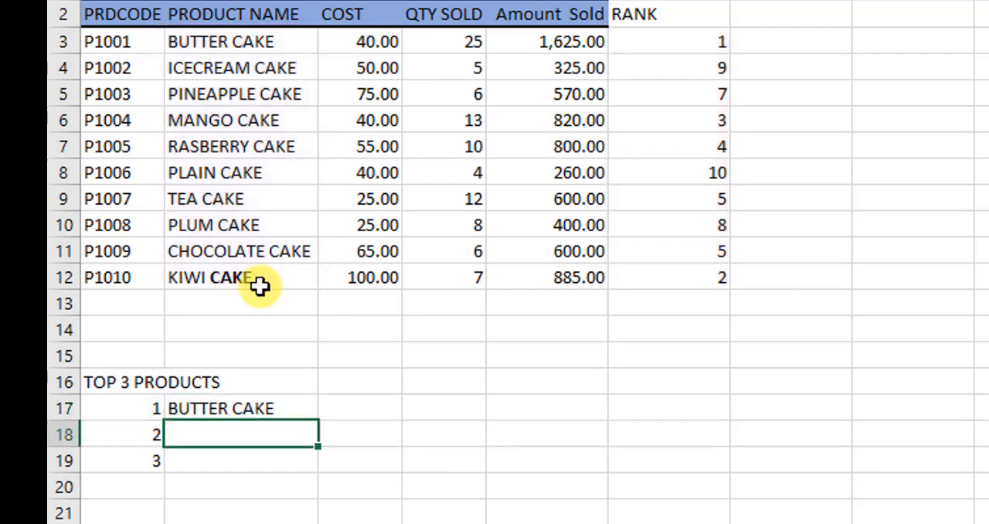
click(309, 411)
double_click(316, 420)
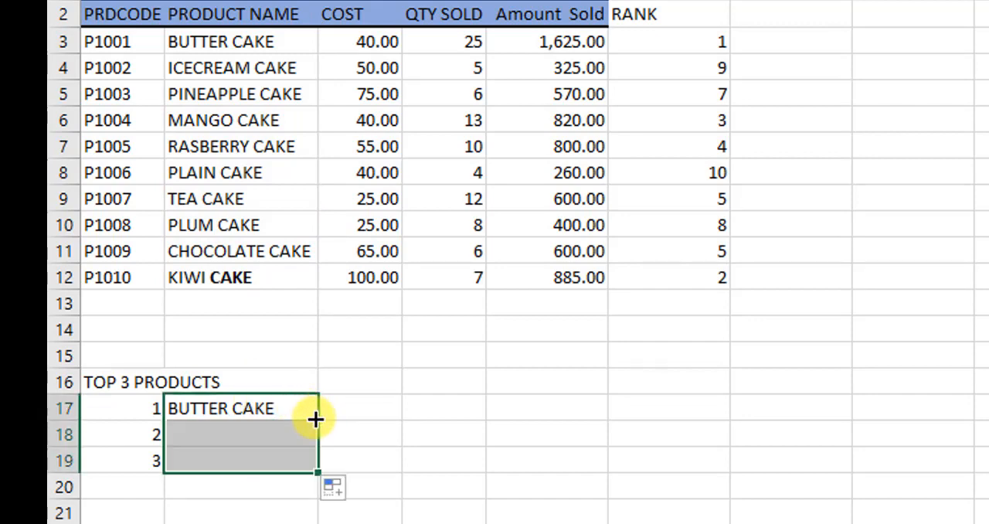
click(533, 462)
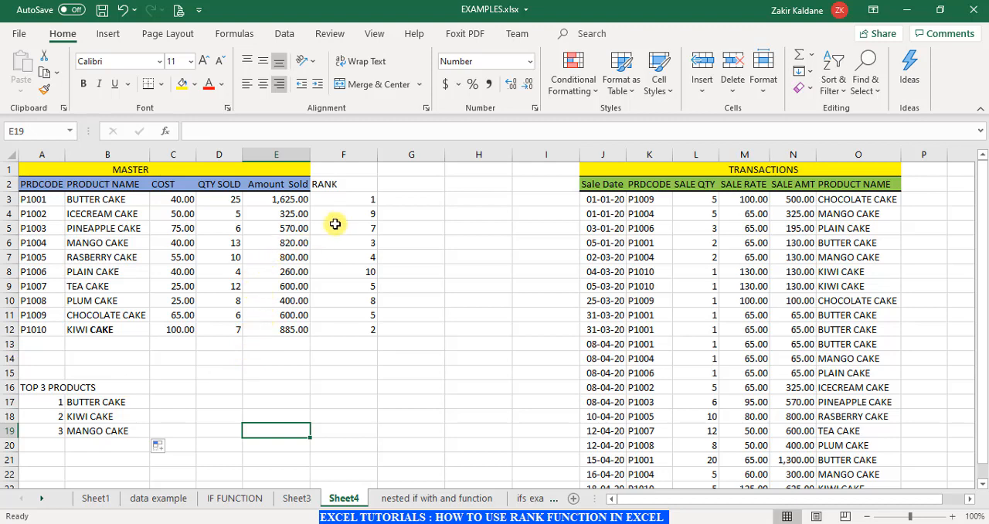
- Set the SALE QTY of the 18-04-20 KIWI CAKE transaction in L23 to 15, and check the product's rank in F12
click(352, 332)
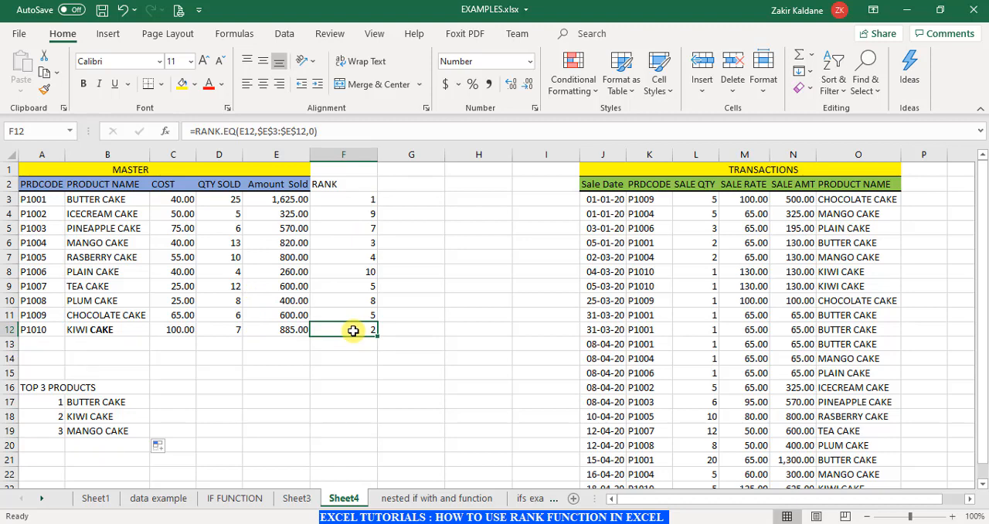
click(232, 331)
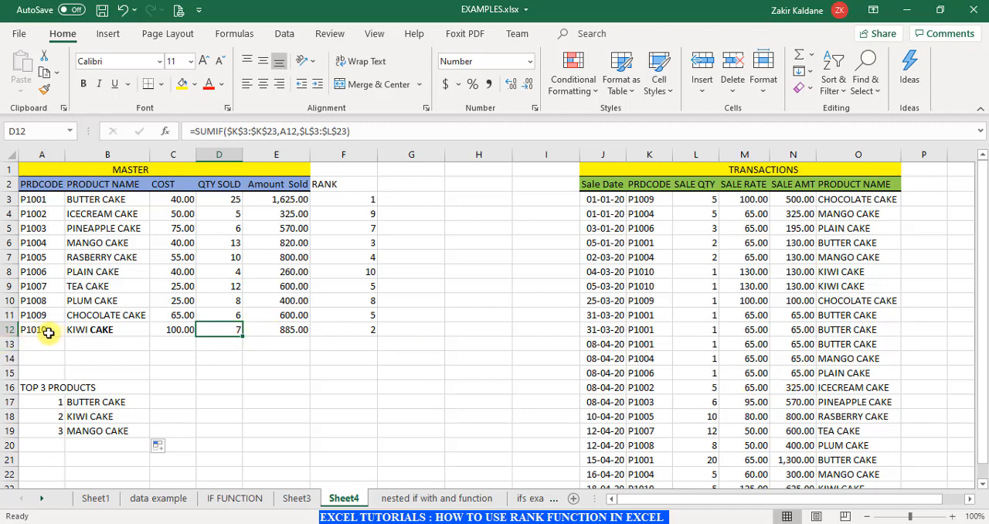
scroll(683, 384, down, 1)
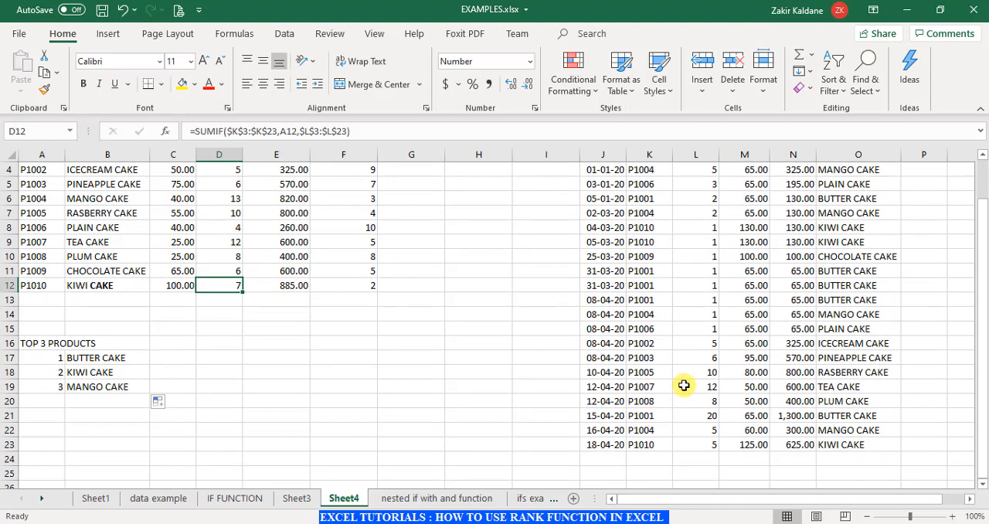
click(701, 445)
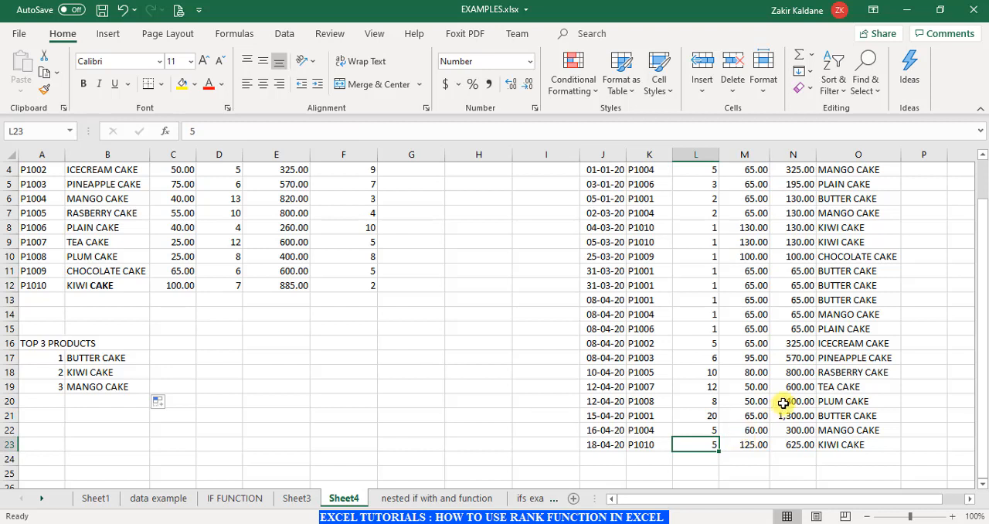
text(15)
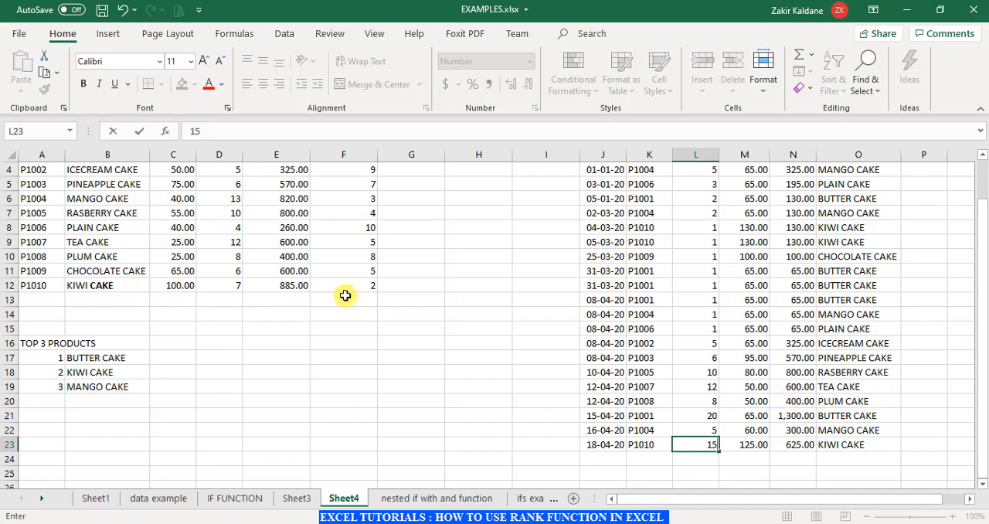
scroll(346, 320, up, 1)
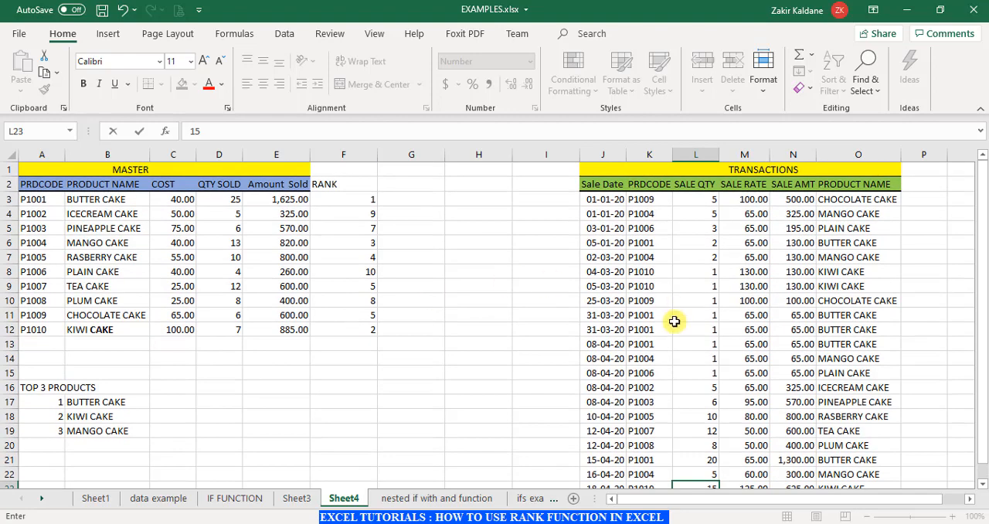
scroll(451, 357, down, 1)
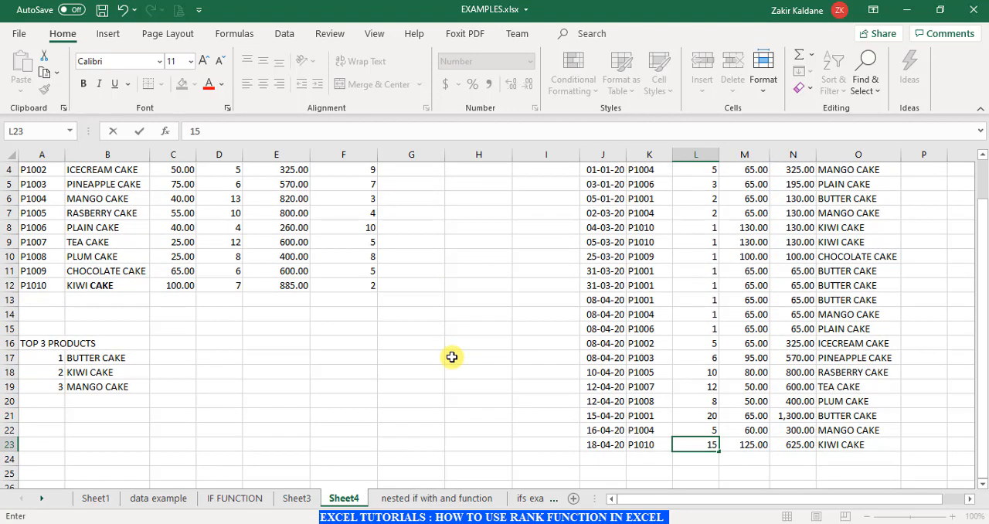
key(Return)
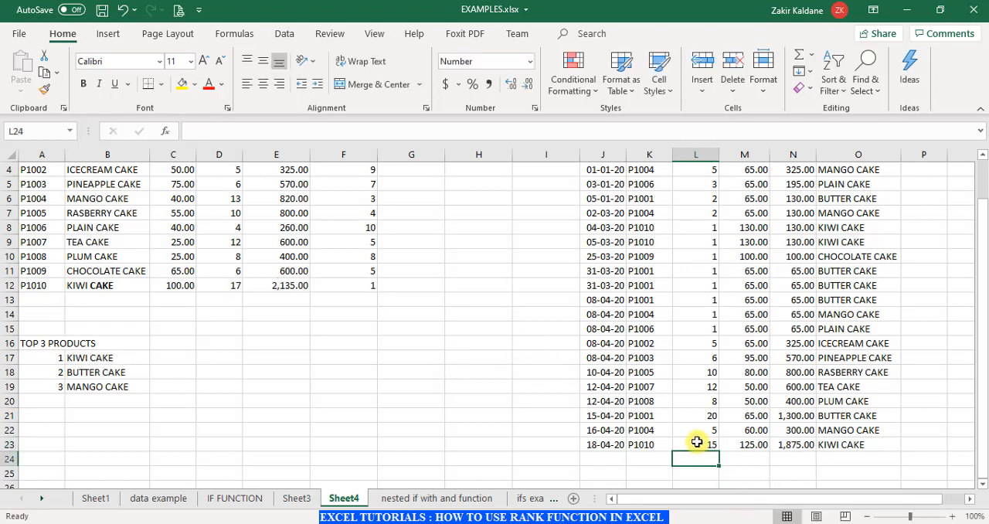
scroll(516, 396, up, 1)
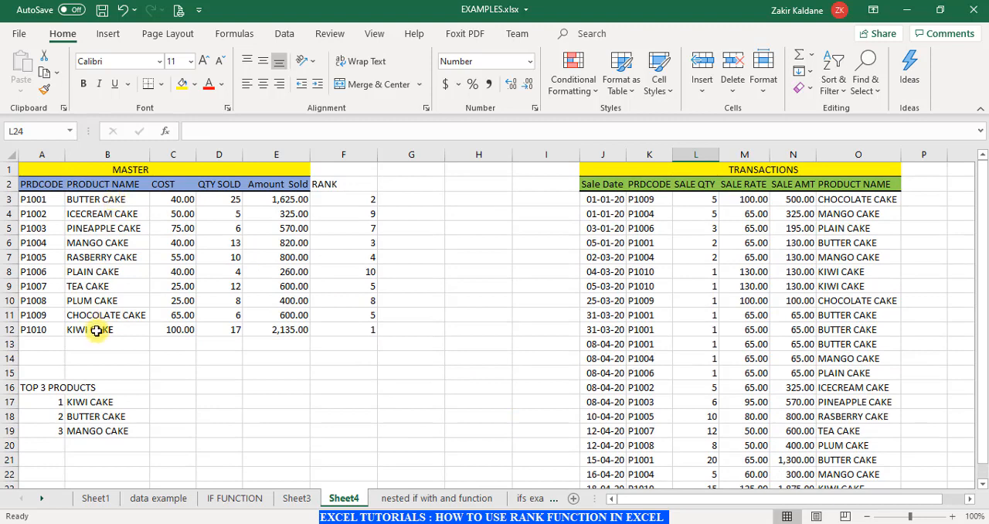
click(362, 334)
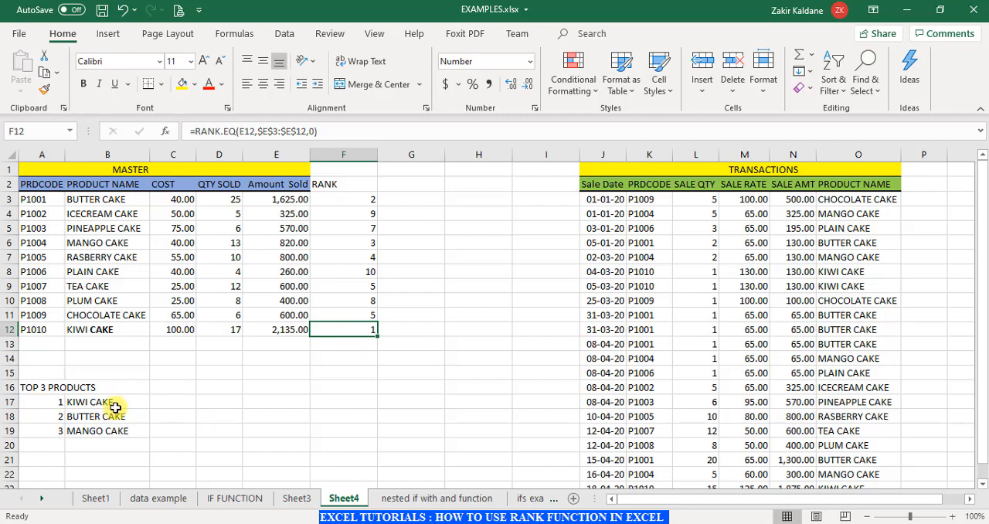
- Set the SALE QTY of the 05-01-20 BUTTER CAKE transaction in L6 to 10
scroll(646, 410, down, 2)
scroll(646, 409, up, 1)
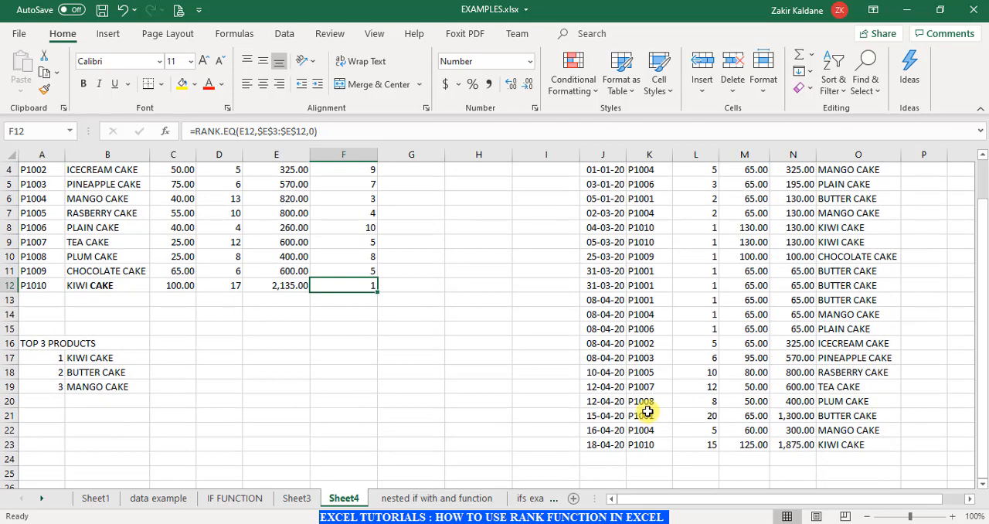
scroll(646, 409, up, 1)
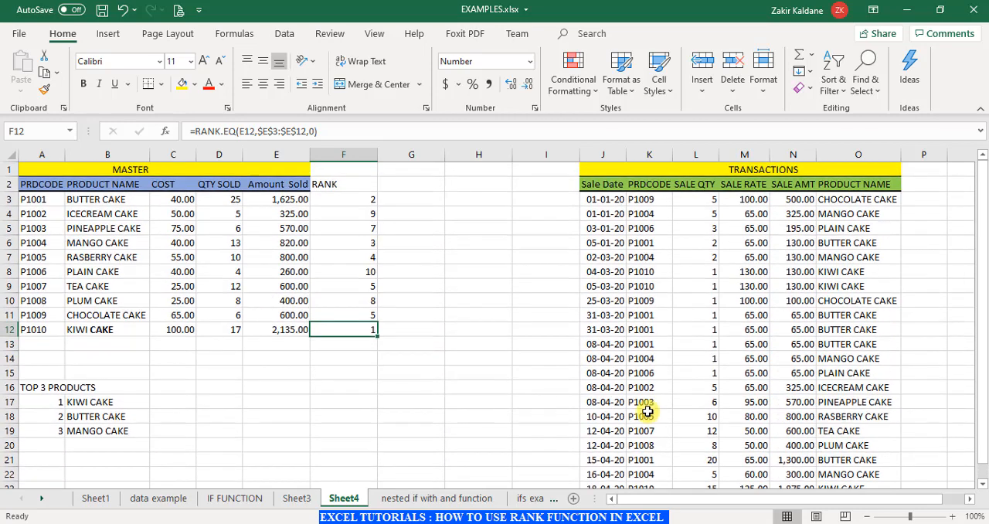
click(705, 244)
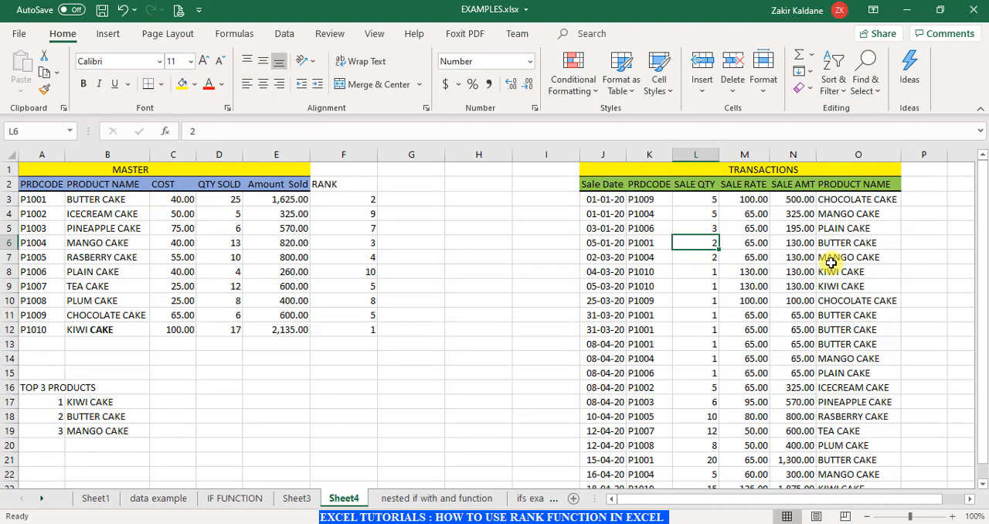
text(10)
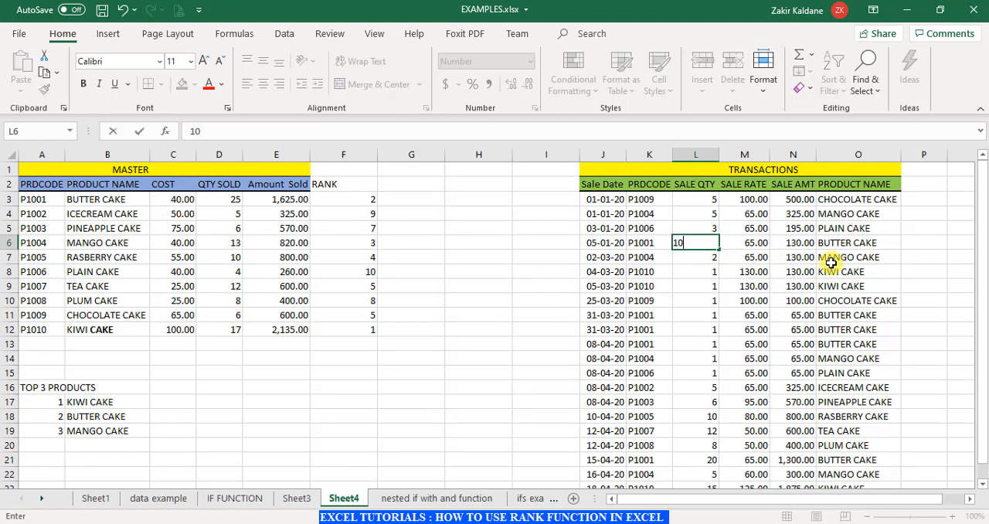
key(Return)
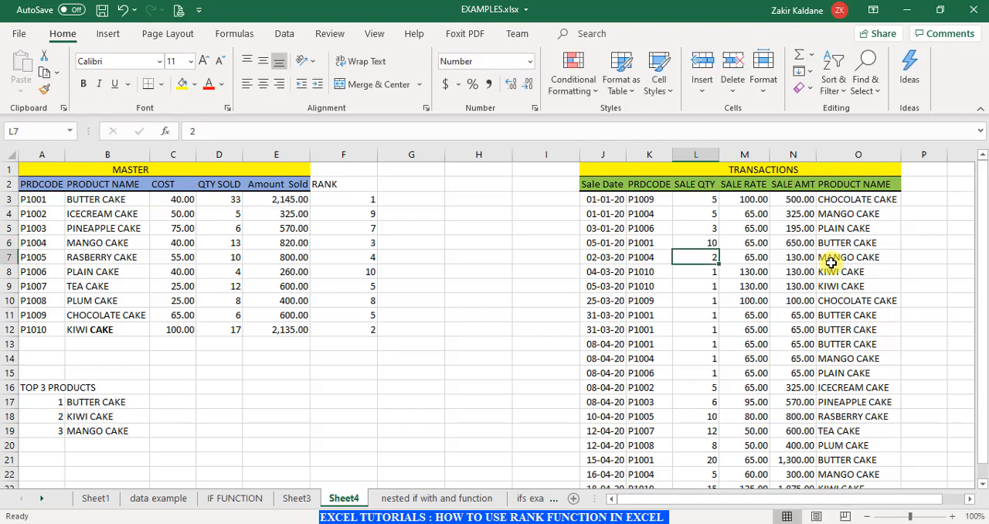